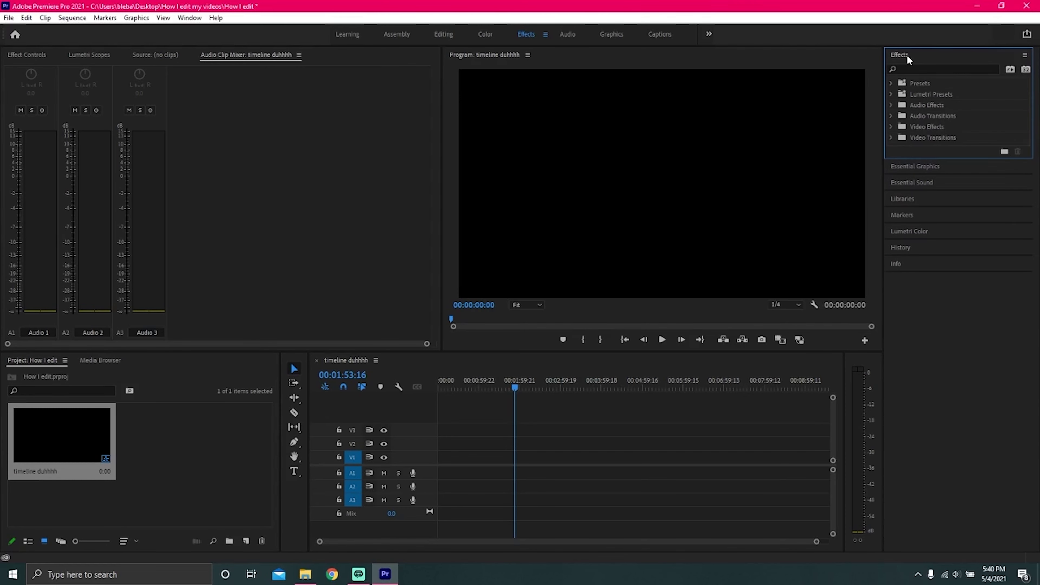
Try to dock the Effects panel between the source panels and the program monitor.
{"action": "left_click", "coordinate": [907, 55]}
{"action": "left_click_drag", "start_coordinate": [908, 54], "coordinate": [435, 218]}
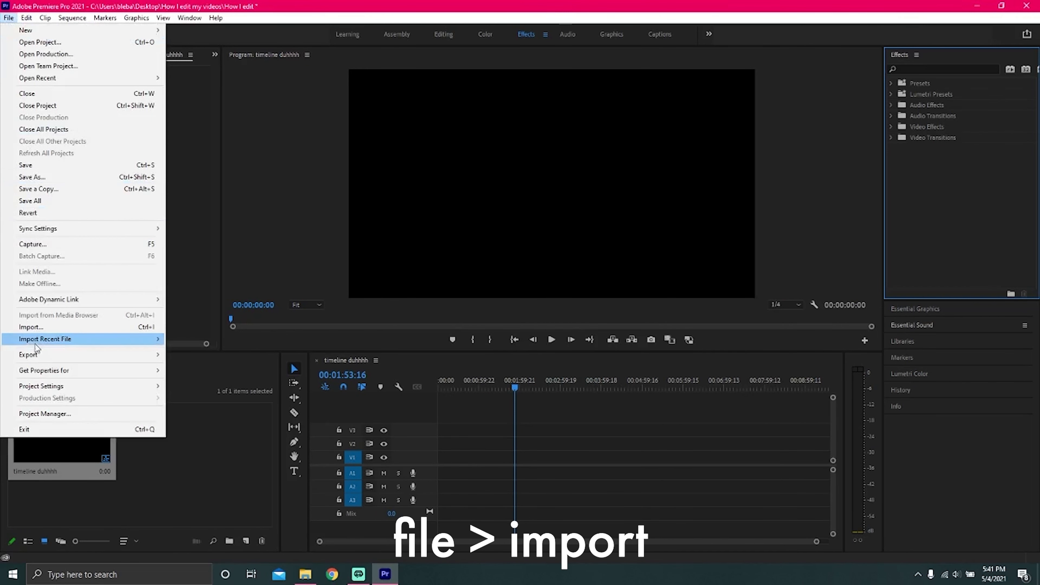
Import clips MVI_8241 through MVI_8248 from the Chicago Vids folder into the project.
{"action": "left_click", "coordinate": [42, 327]}
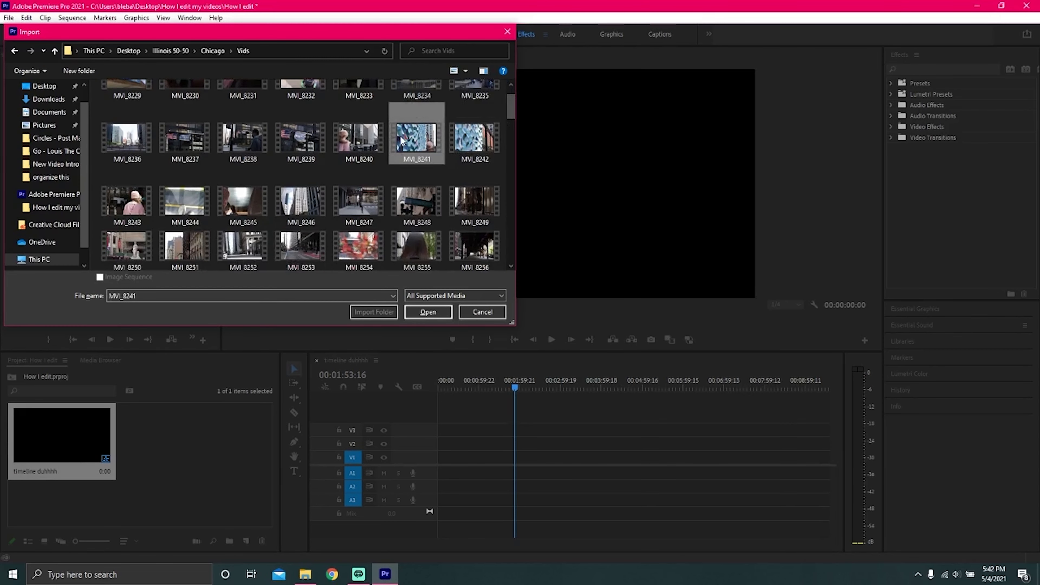
{"action": "left_click", "coordinate": [403, 212], "text": "shift"}
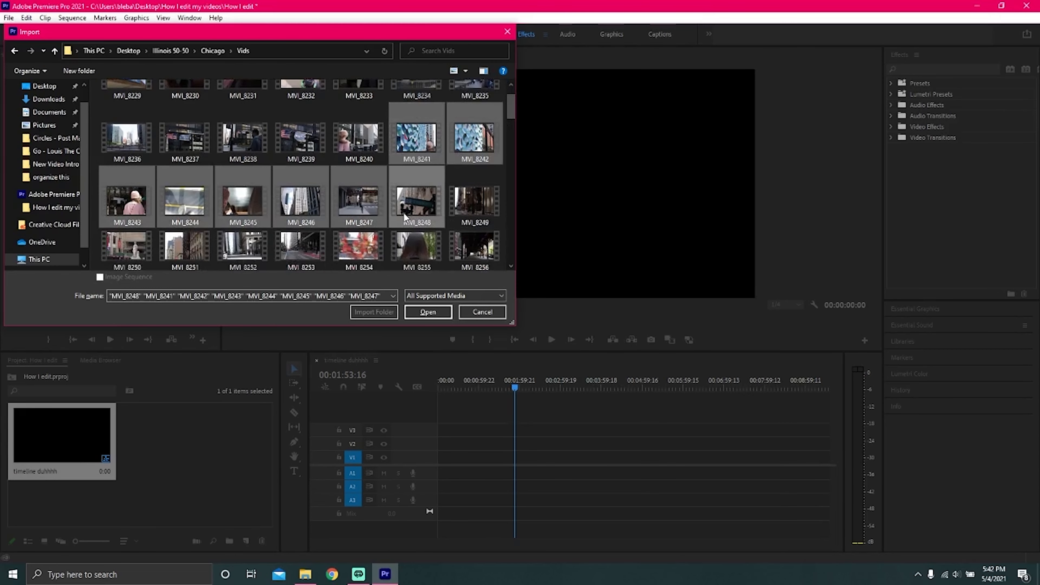
{"action": "left_click", "coordinate": [428, 312]}
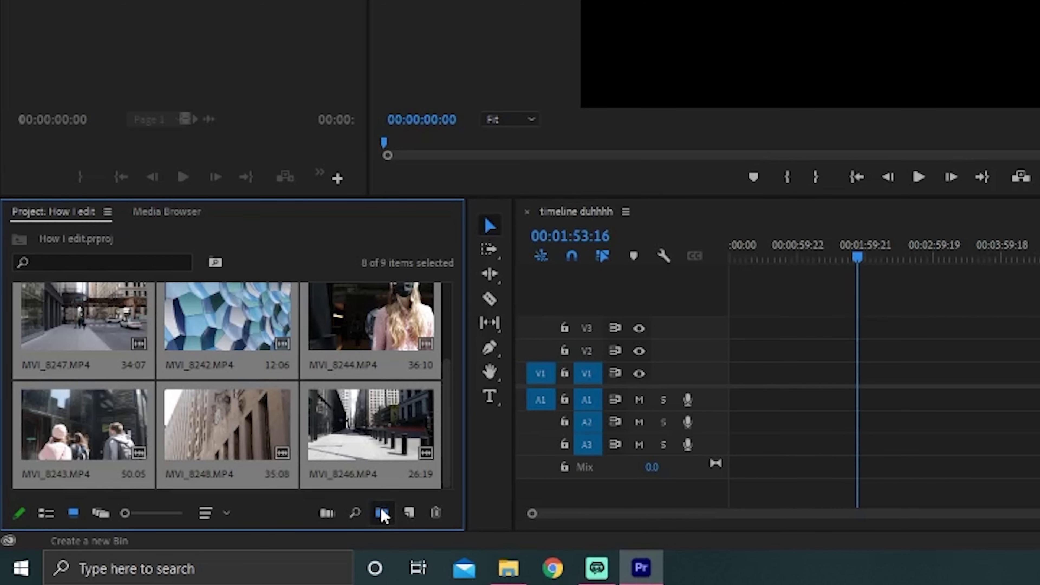
Create a new bin named "nice" in the project.
{"action": "left_click", "coordinate": [382, 513]}
{"action": "type", "text": "nice"}
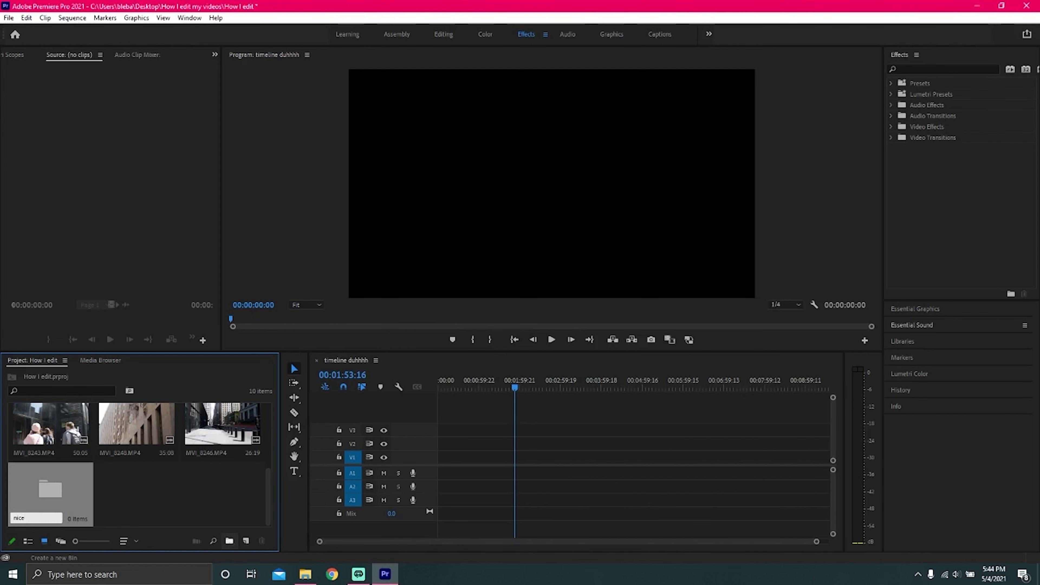
{"action": "key", "text": "Return"}
Move the clip MVI_8246.MP4 into the "nice" bin and open the bin.
{"action": "left_click", "coordinate": [223, 426]}
{"action": "left_click_drag", "start_coordinate": [167, 467], "coordinate": [54, 502]}
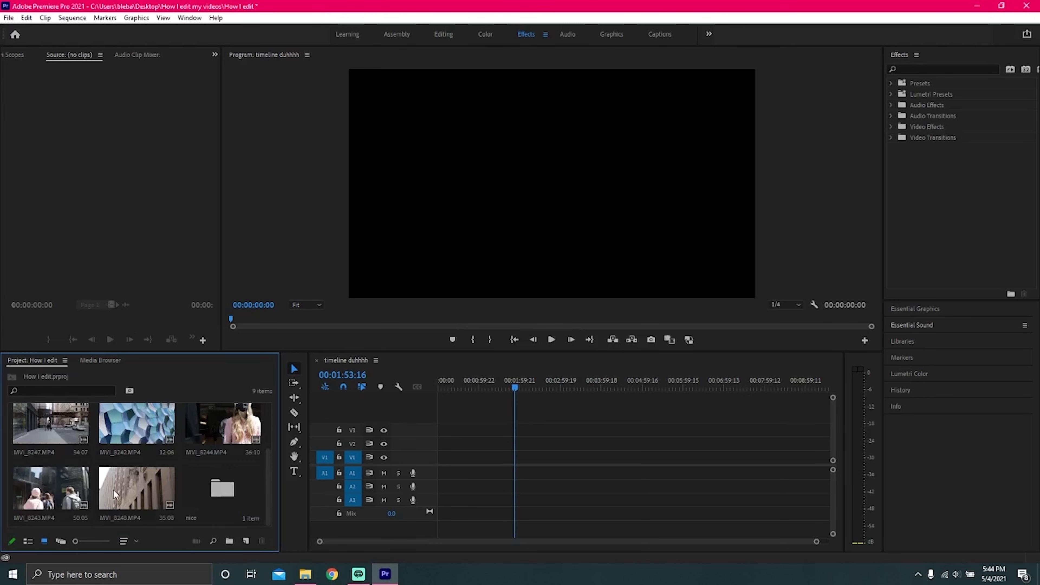
{"action": "double_click", "coordinate": [212, 502]}
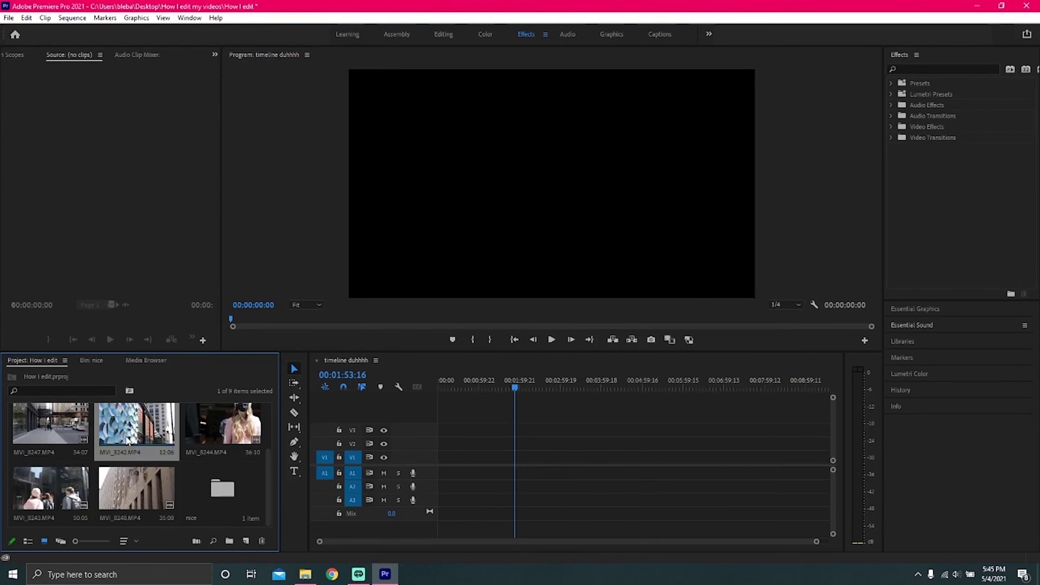
Place DJI_0097.MP4 at the start of track V1, keep the existing sequence settings, and return the playhead to the start.
{"action": "left_click_drag", "start_coordinate": [126, 438], "coordinate": [412, 449]}
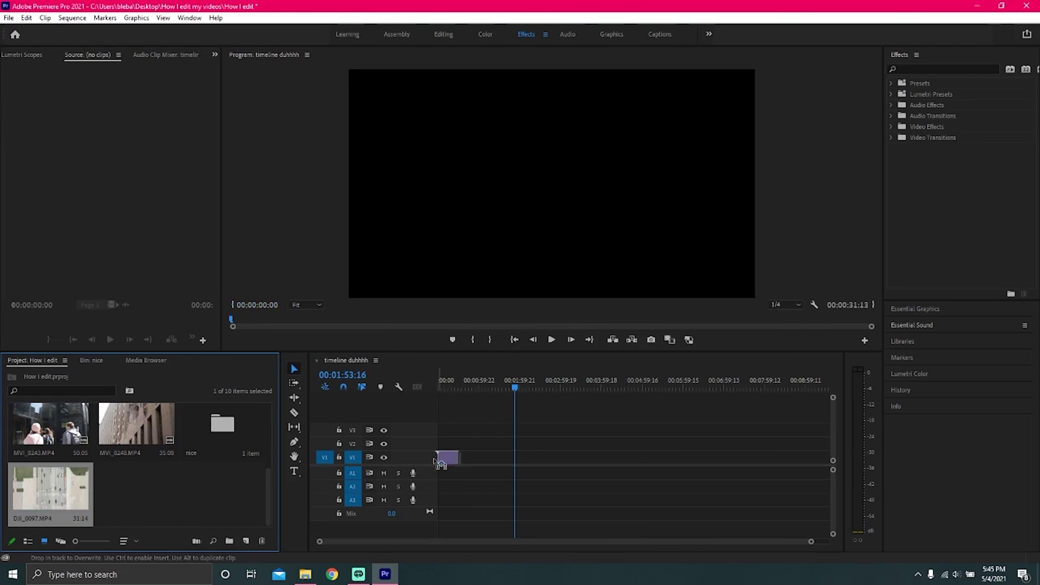
{"action": "left_click_drag", "start_coordinate": [435, 461], "coordinate": [436, 464]}
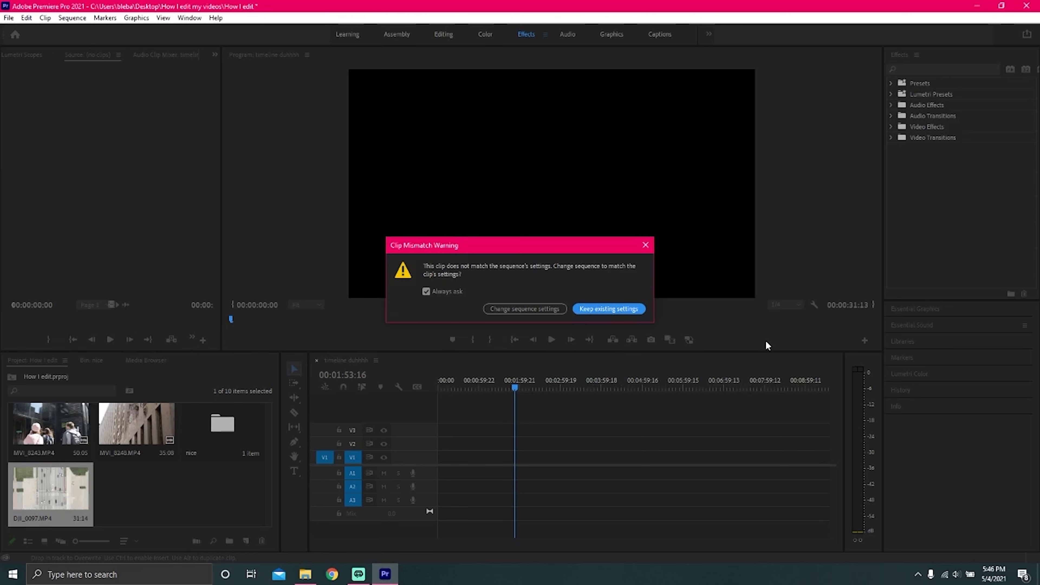
{"action": "left_click", "coordinate": [591, 310]}
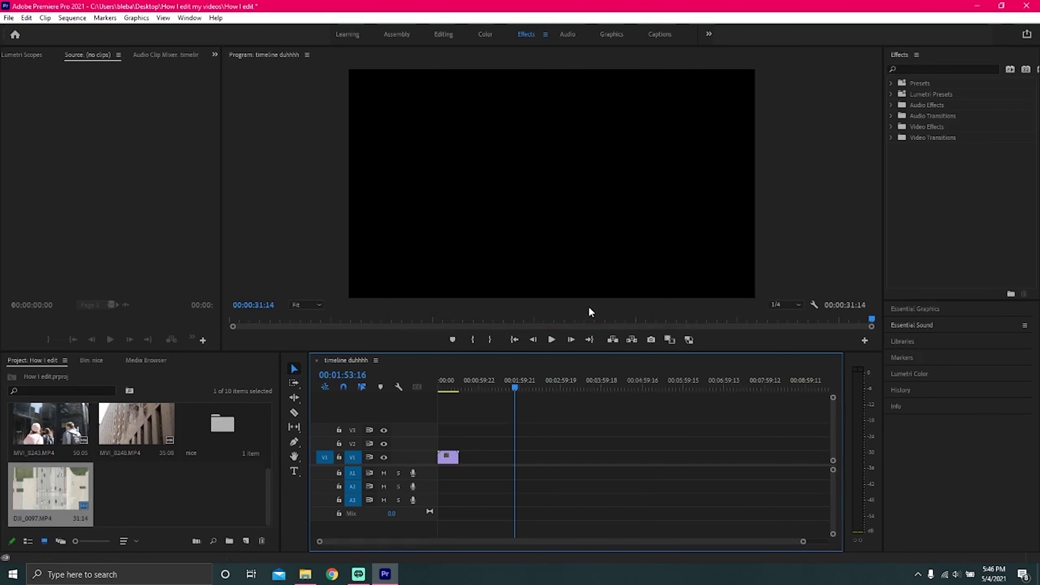
{"action": "key", "text": "Home"}
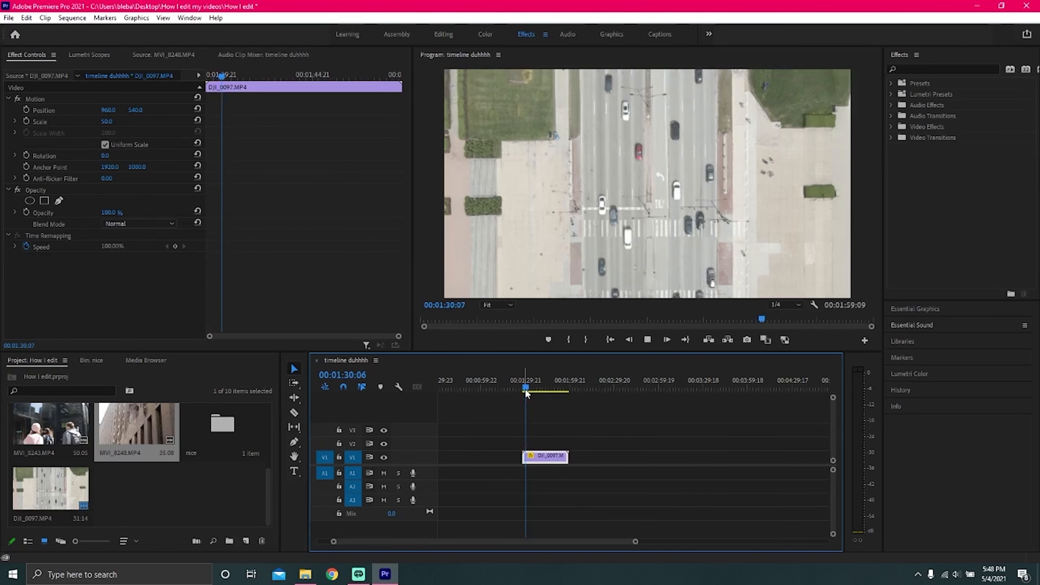
Split the DJI_0097.MP4 clip near its beginning at about 00:01:34:20 and near its end at about 00:01:52:11.
{"action": "left_click_drag", "start_coordinate": [525, 391], "coordinate": [556, 392]}
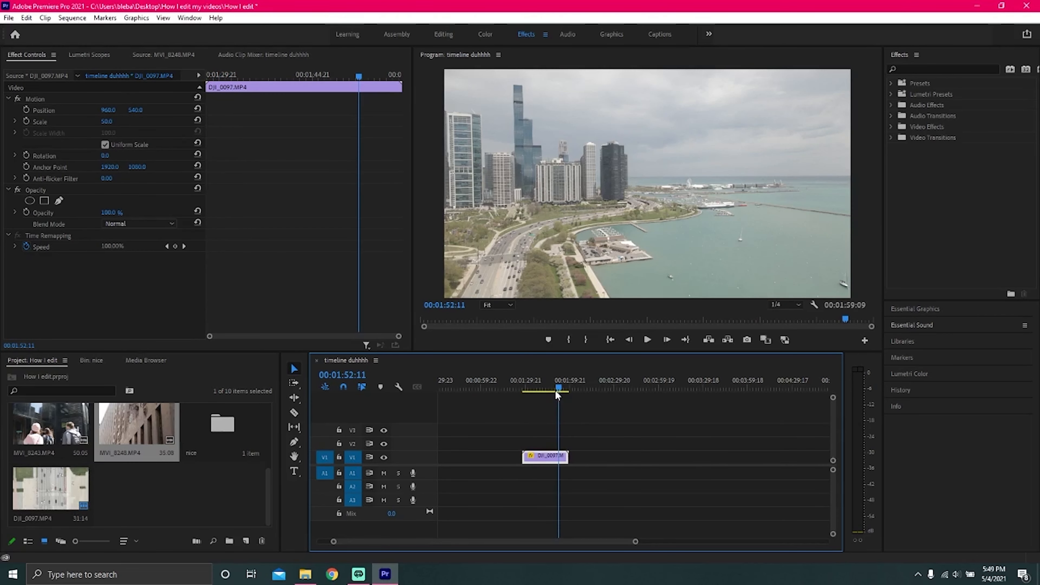
{"action": "key", "text": "c"}
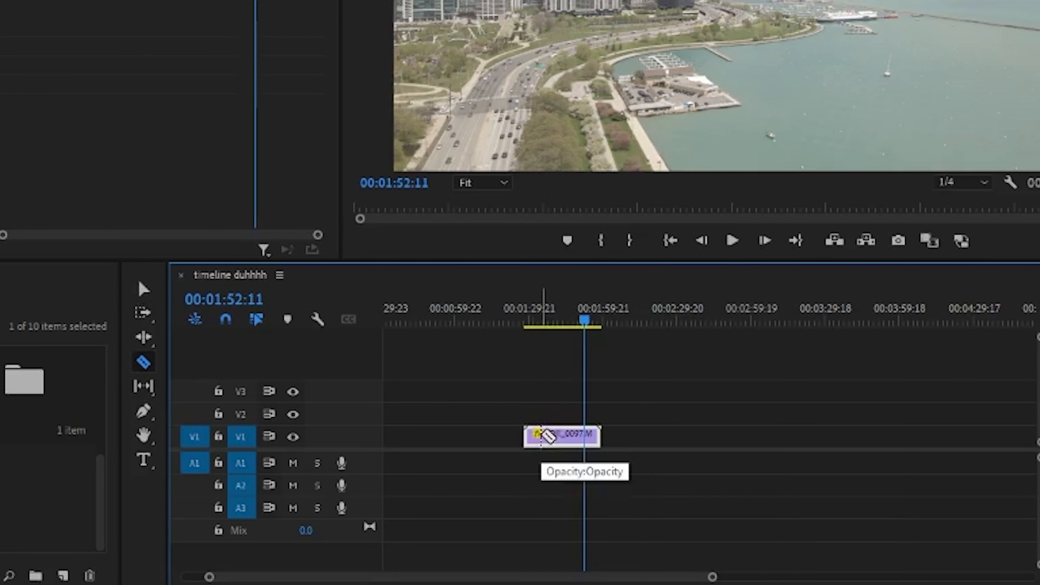
{"action": "left_click", "coordinate": [541, 436]}
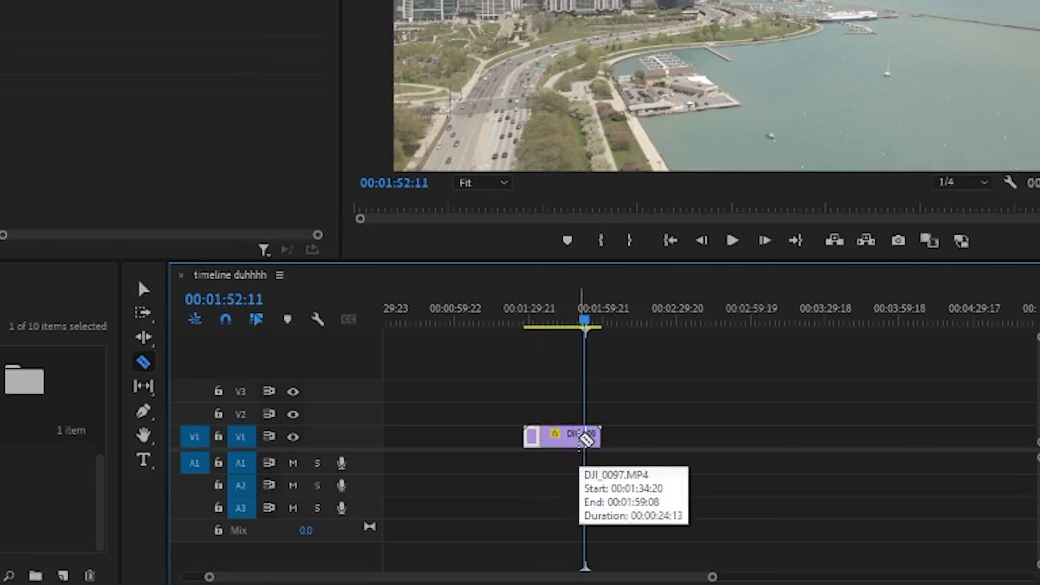
{"action": "left_click", "coordinate": [585, 437]}
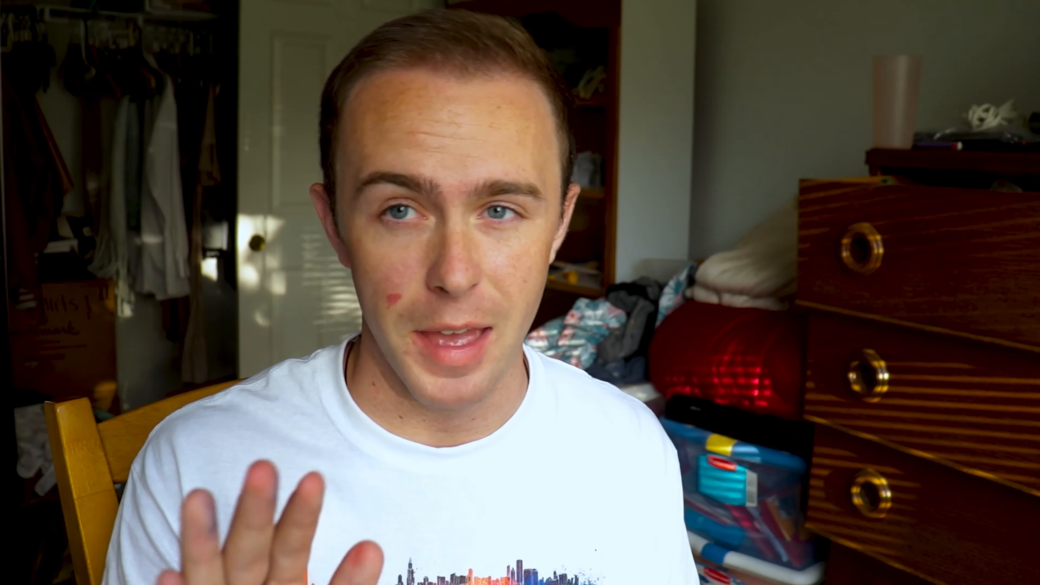
Delete the middle segment of the DJI_0097.MP4 clip and move the last segment against the first to close the gap.
{"action": "key", "text": "v"}
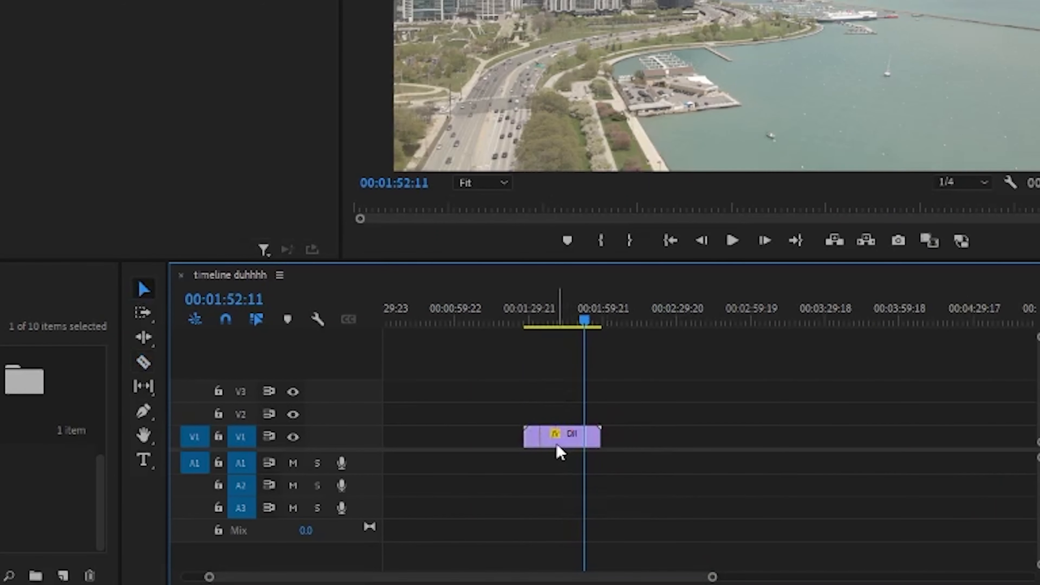
{"action": "left_click", "coordinate": [556, 445]}
{"action": "key", "text": "Delete"}
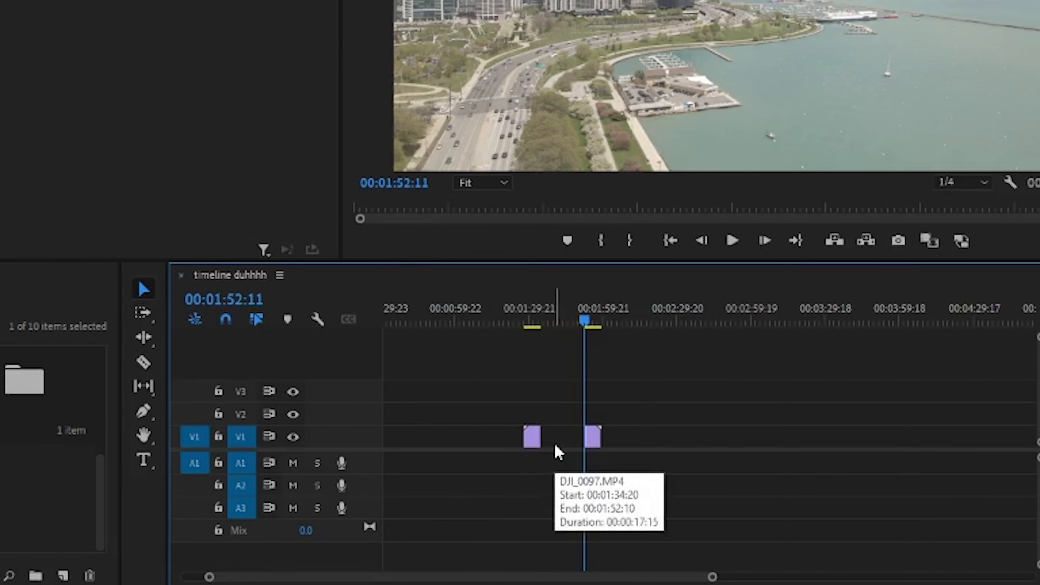
{"action": "left_click_drag", "start_coordinate": [595, 445], "coordinate": [551, 445]}
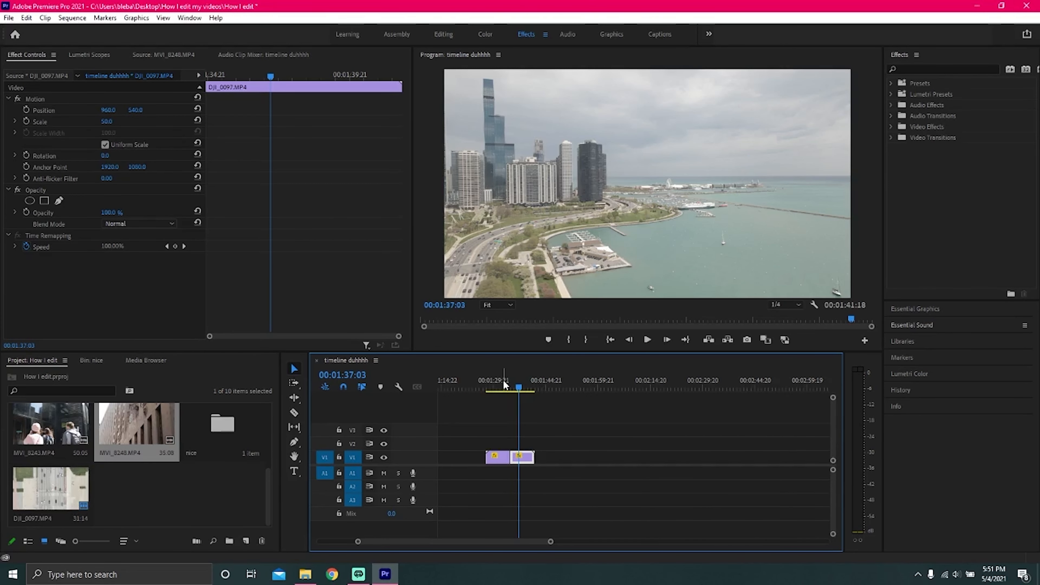
Add a text title reading "Chicago" over the skyline footage at the playhead.
{"action": "left_click", "coordinate": [293, 472]}
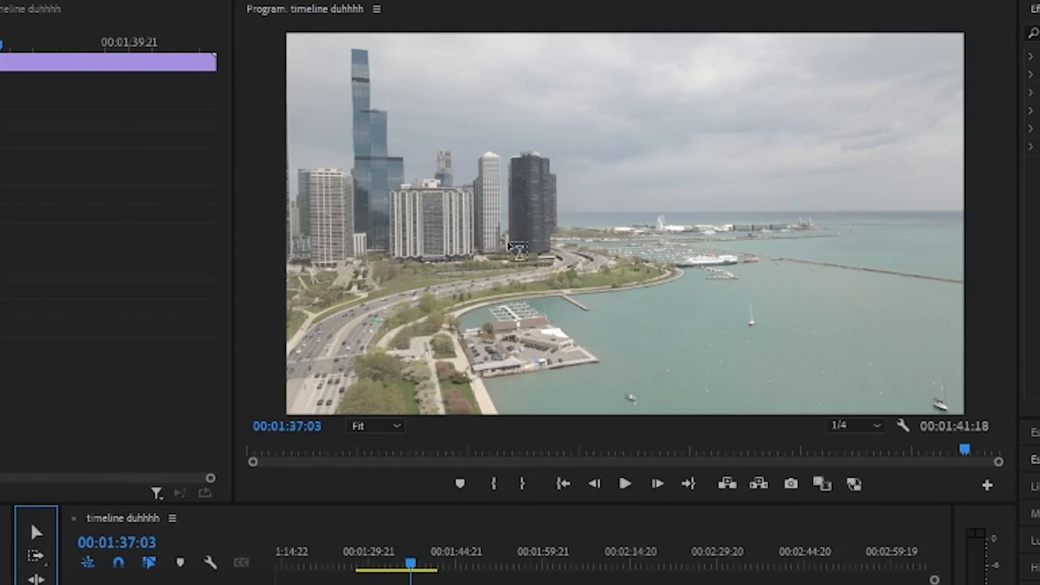
{"action": "left_click", "coordinate": [507, 246]}
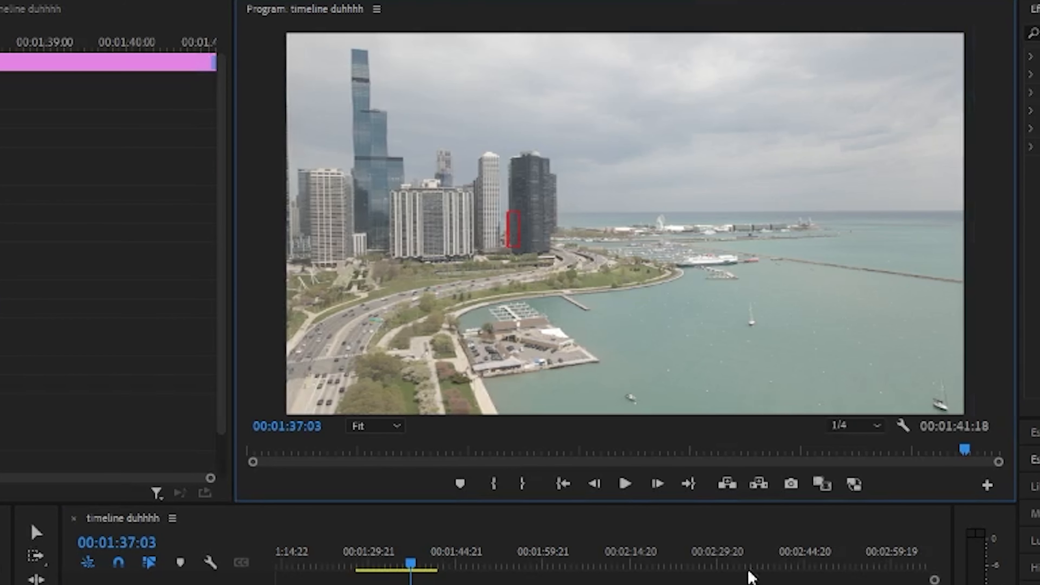
{"action": "type", "text": "Chicago"}
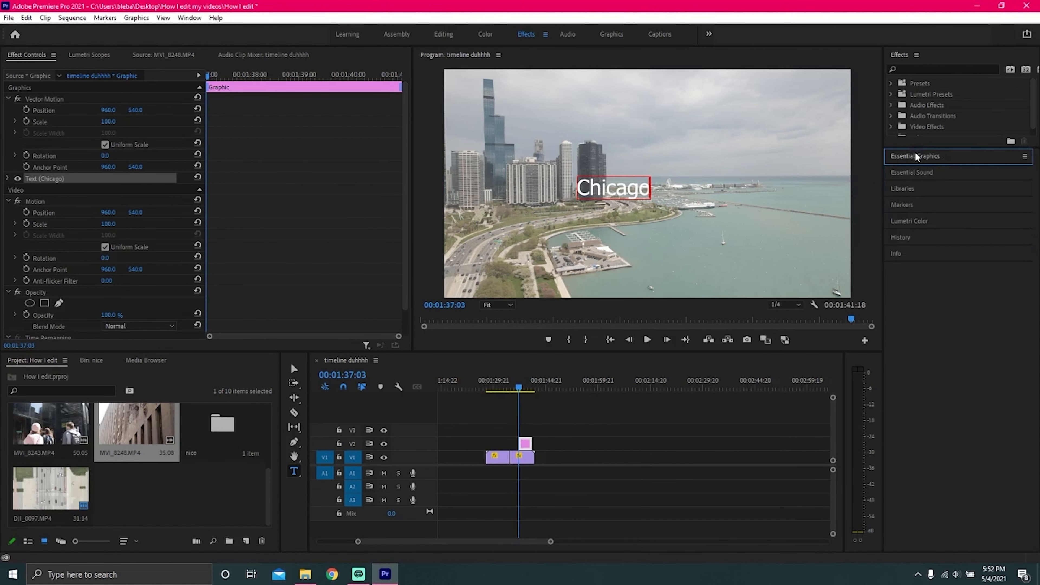
Set the Chicago title's font to Impact and its size to 265.
{"action": "left_click", "coordinate": [916, 153]}
{"action": "left_click", "coordinate": [942, 413]}
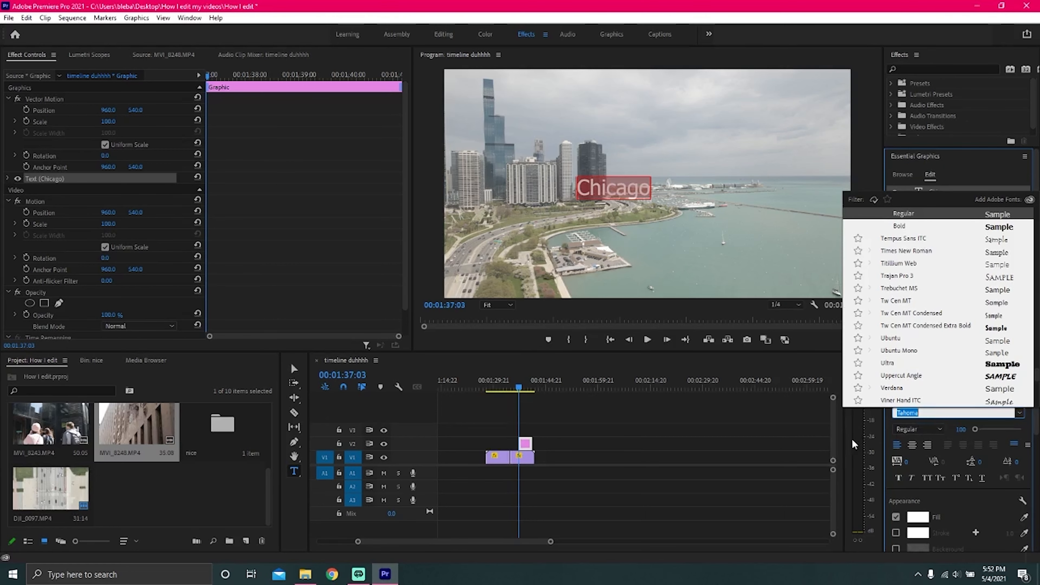
{"action": "type", "text": "Impact"}
{"action": "key", "text": "Return"}
{"action": "left_click_drag", "start_coordinate": [976, 429], "coordinate": [980, 426]}
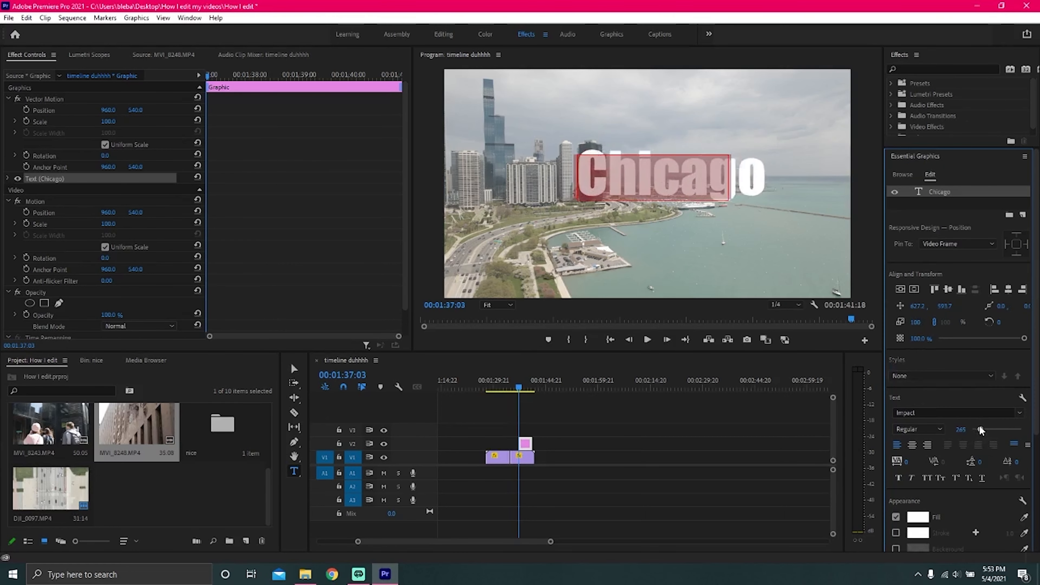
Change the Chicago title's fill colour to dark red and move it to about 715, 535.
{"action": "left_click", "coordinate": [913, 520]}
{"action": "left_click", "coordinate": [475, 231]}
{"action": "left_click", "coordinate": [627, 211]}
Try the background and stroke options on the Chicago title.
{"action": "scroll", "coordinate": [942, 471], "scroll_direction": "down", "scroll_amount": 2}
{"action": "left_click", "coordinate": [896, 499]}
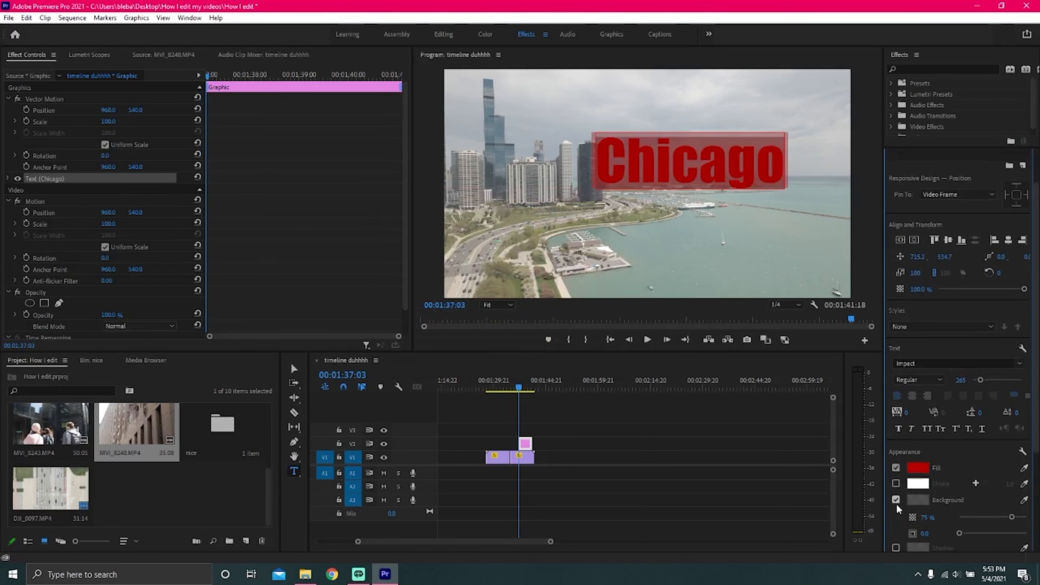
{"action": "left_click", "coordinate": [897, 500]}
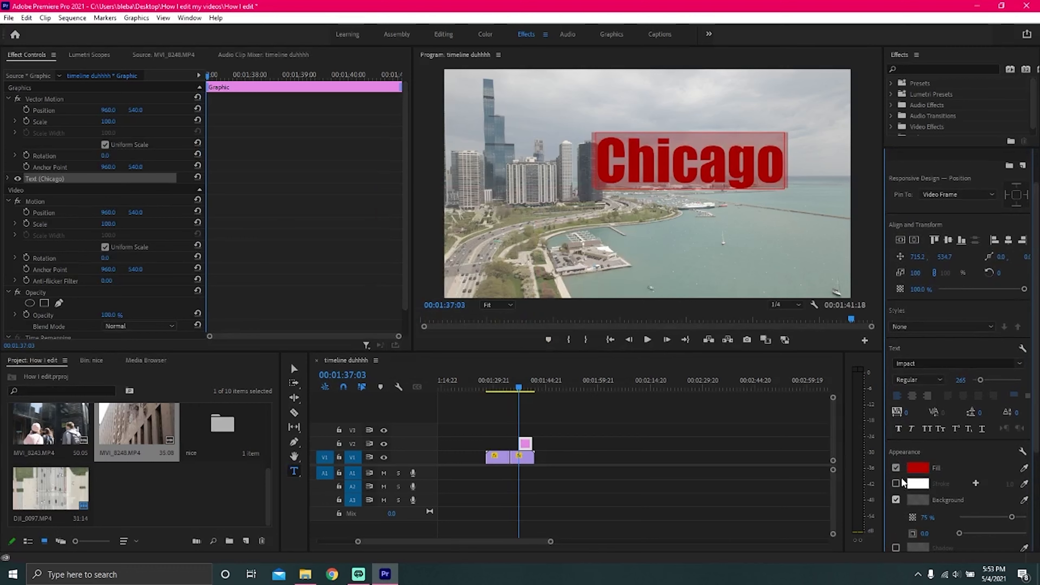
{"action": "left_click", "coordinate": [897, 483]}
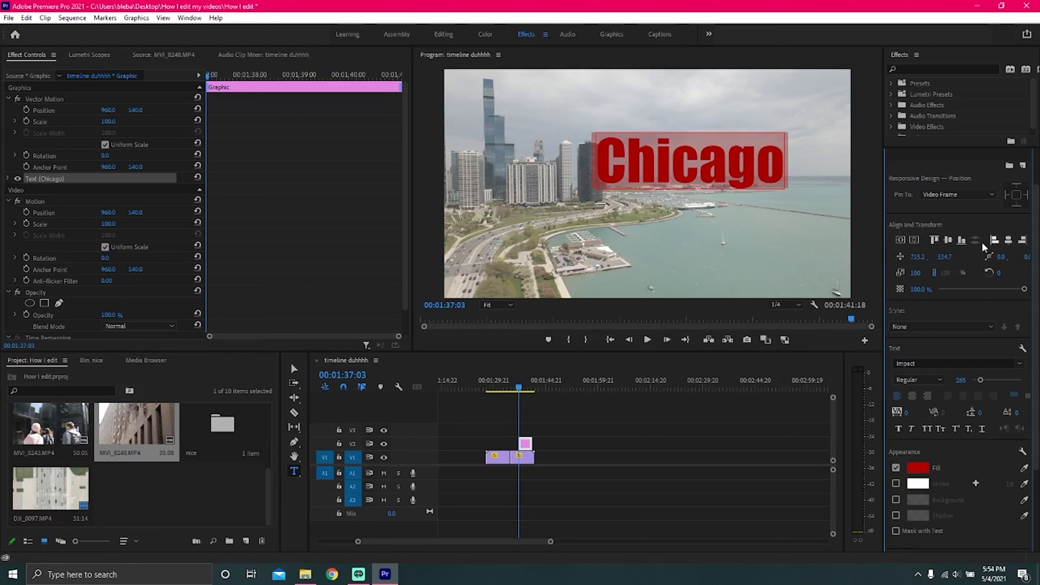
Try centering the Chicago title horizontally and vertically and aligning it to the frame's top edge.
{"action": "left_click", "coordinate": [912, 241]}
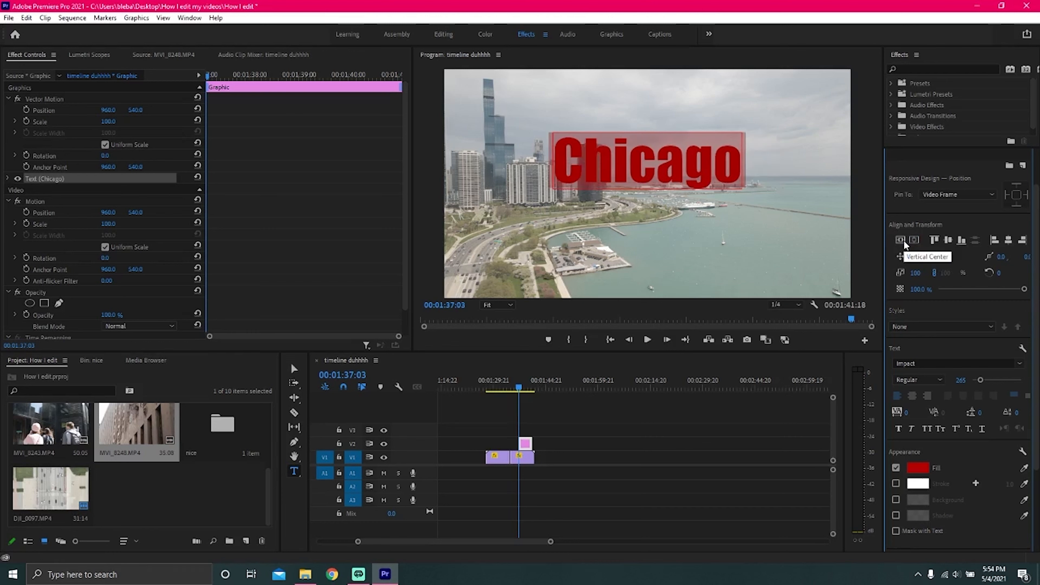
{"action": "left_click", "coordinate": [904, 241]}
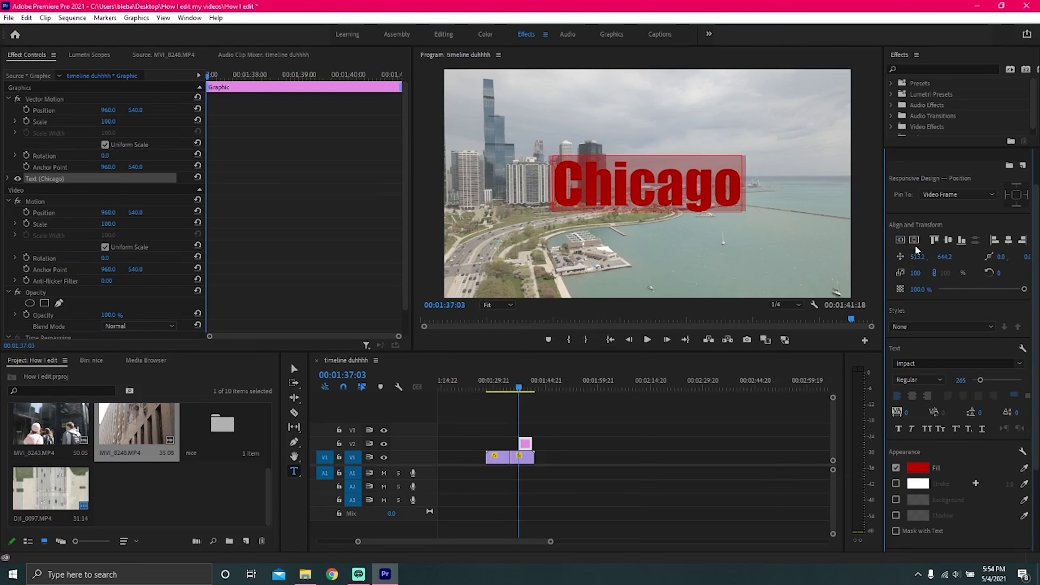
{"action": "left_click", "coordinate": [934, 241]}
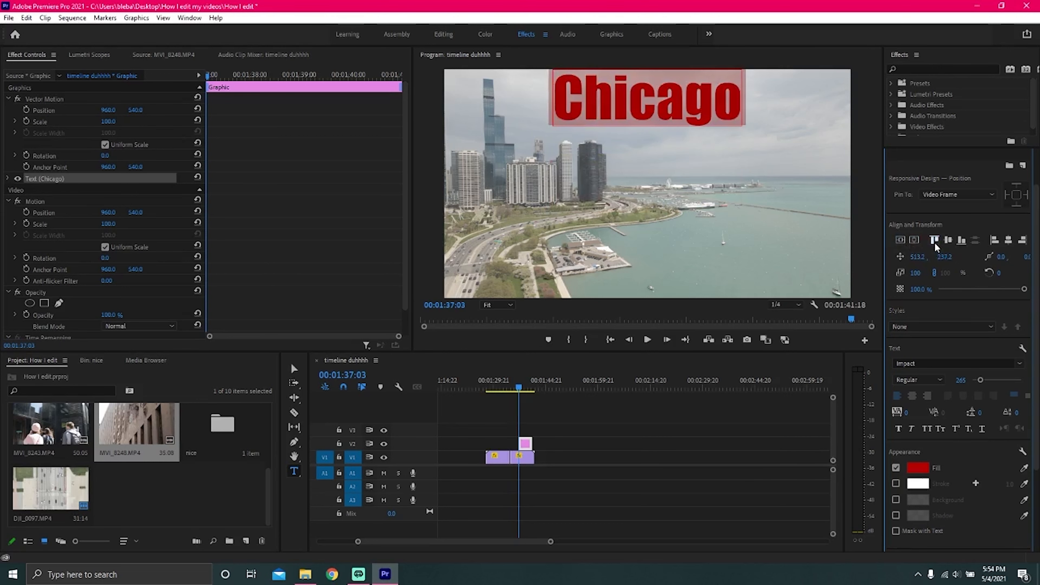
Align the Chicago title to the bottom and left edges of the video frame.
{"action": "left_click", "coordinate": [961, 241]}
{"action": "left_click", "coordinate": [994, 240]}
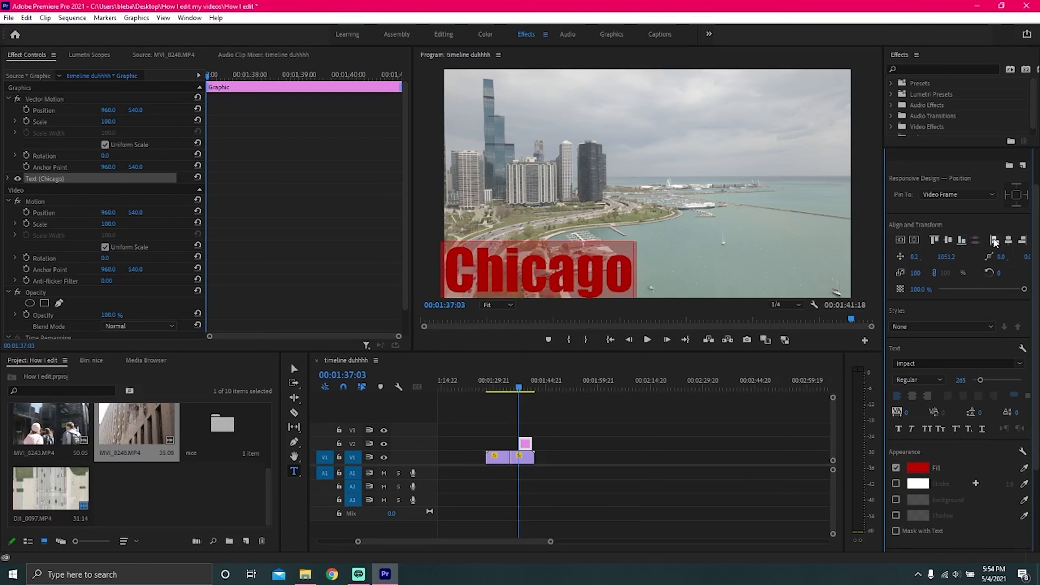